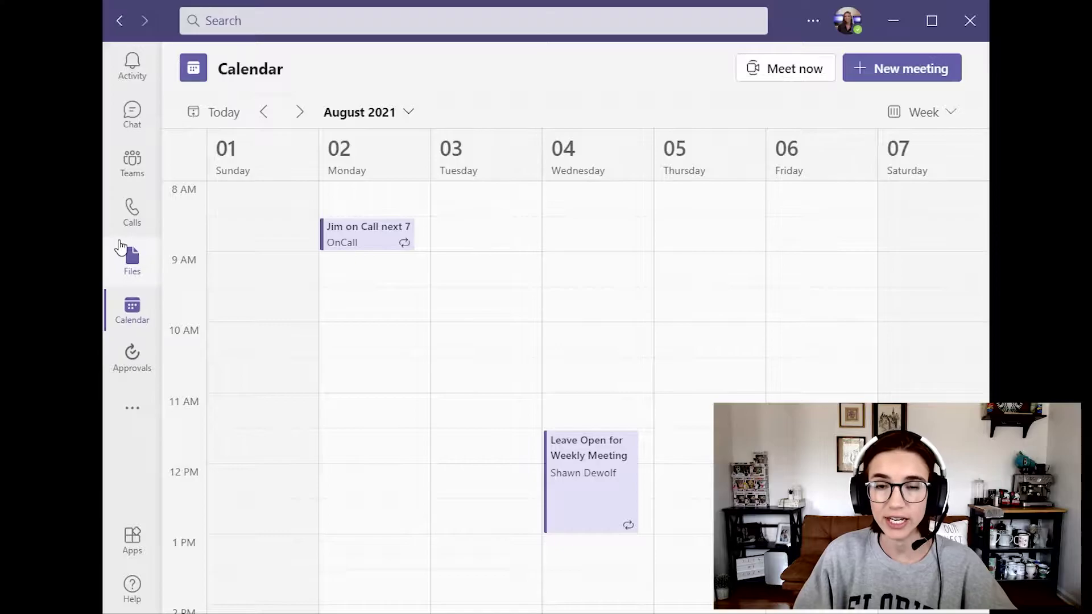
Step: Create a new meeting with registration set to For everyone
left_click(892, 74)
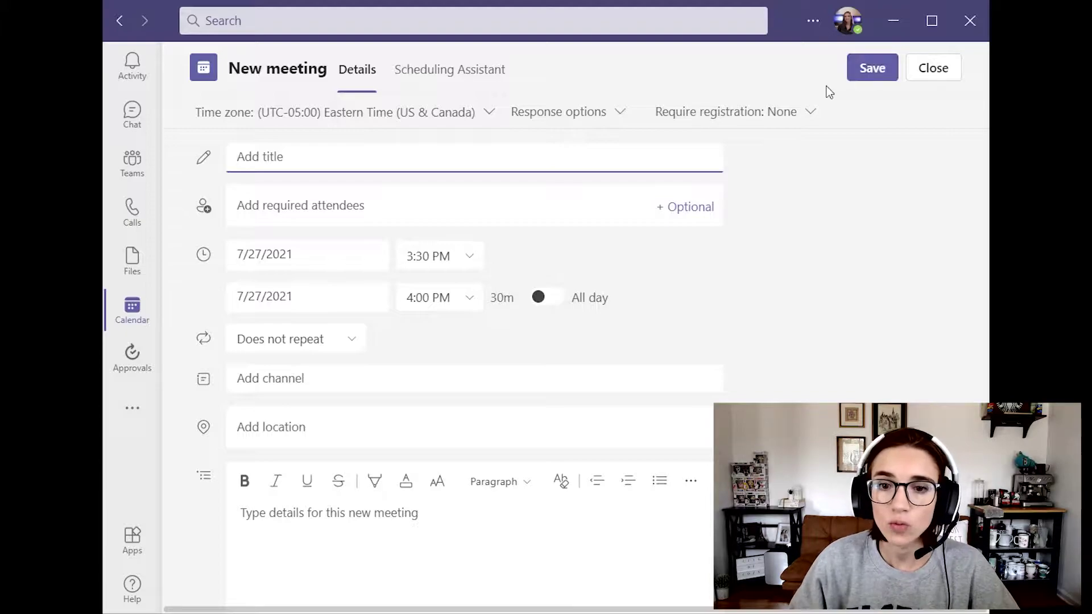
left_click(771, 119)
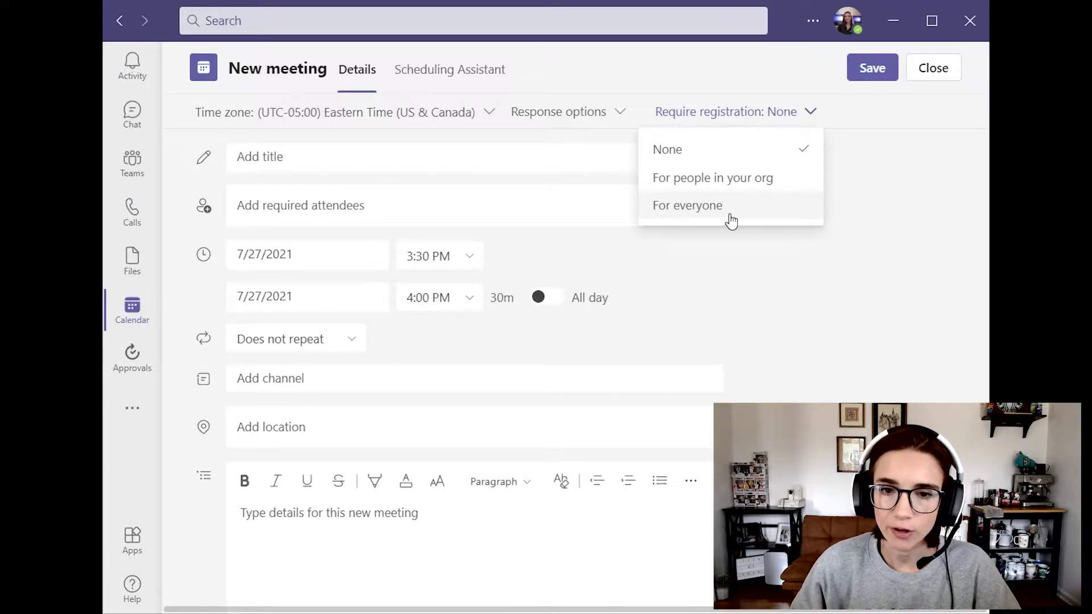
left_click(730, 221)
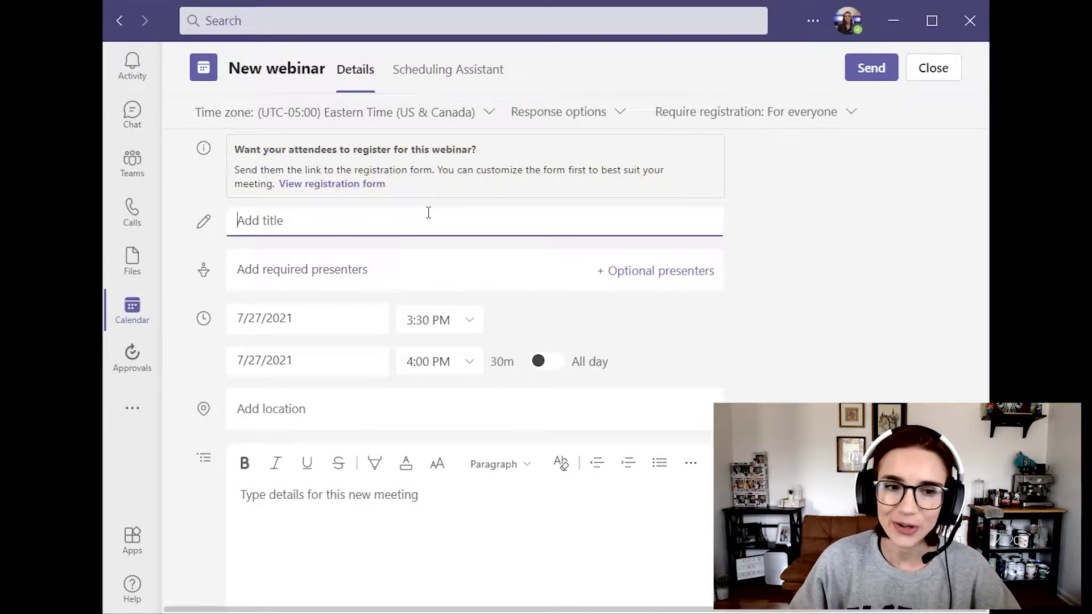
Step: Open the registration form editor and browse the extra field types without adding one
left_click(336, 184)
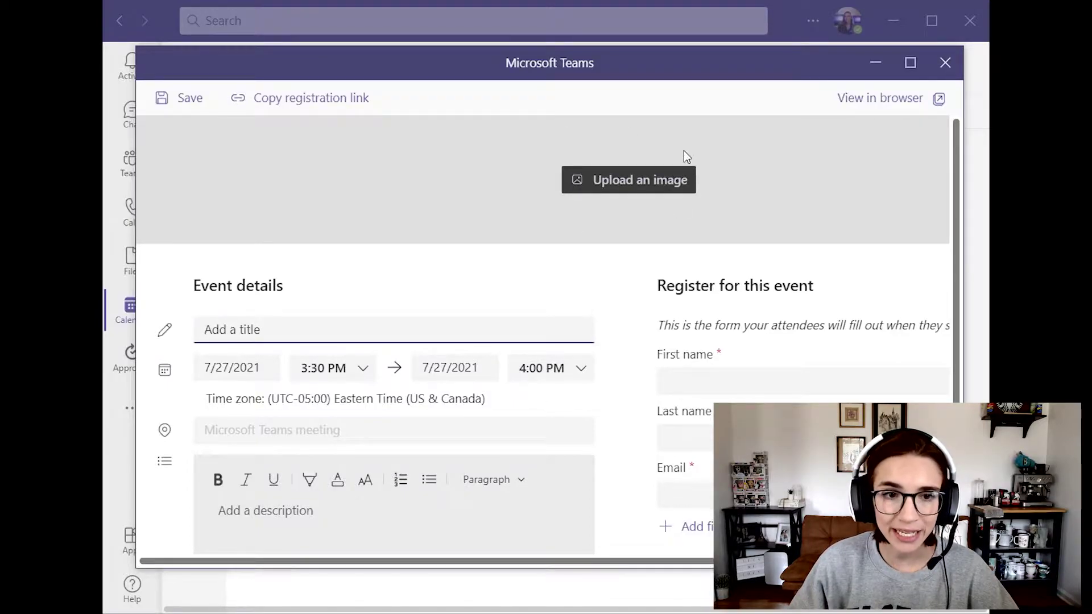
scroll(356, 215, "down", 1)
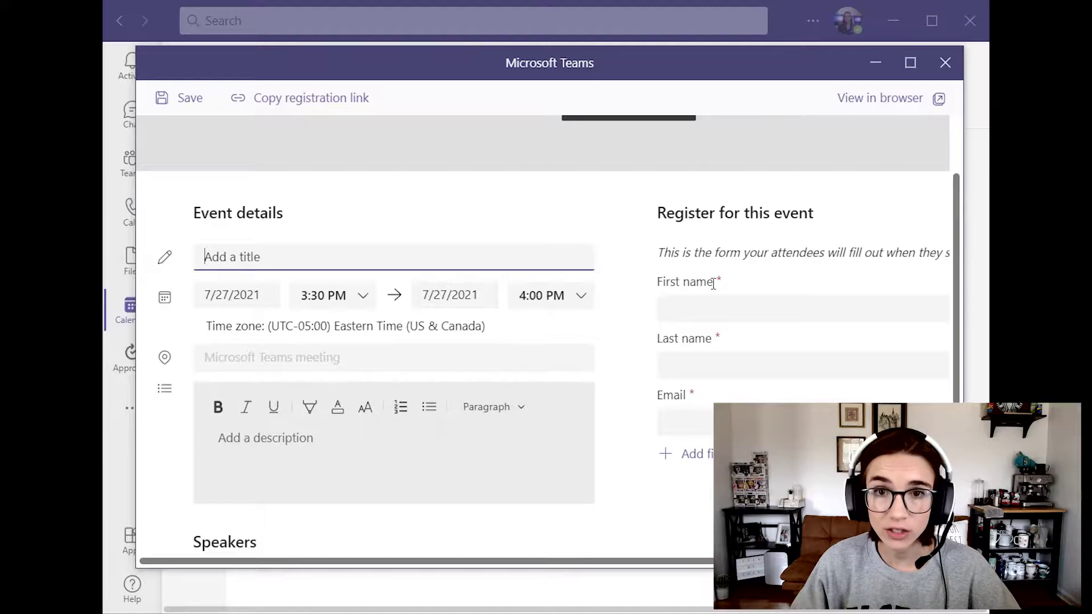
scroll(546, 342, "down", 1)
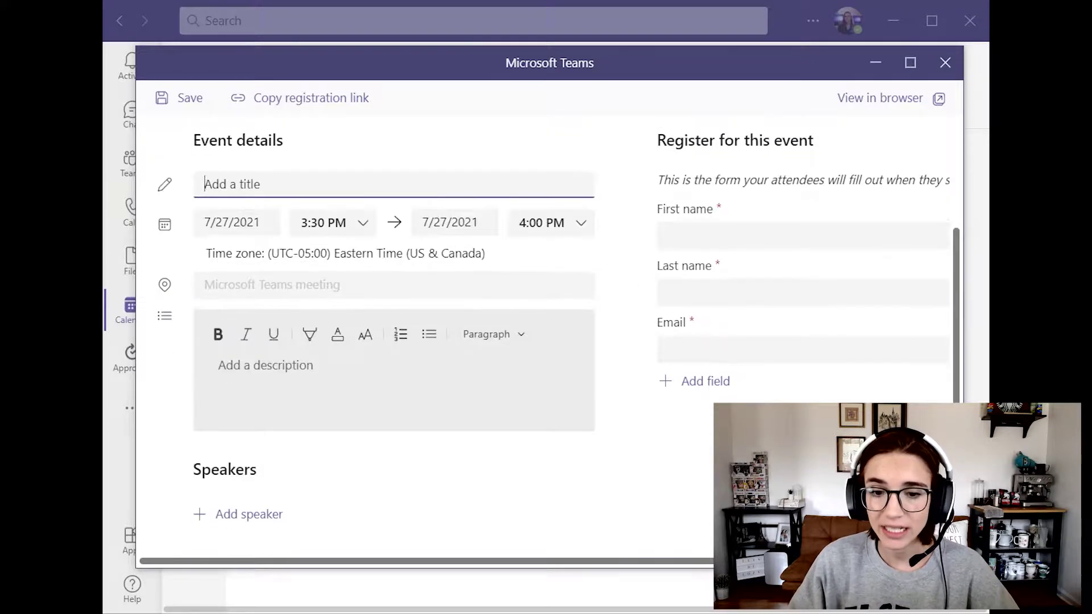
left_click(696, 381)
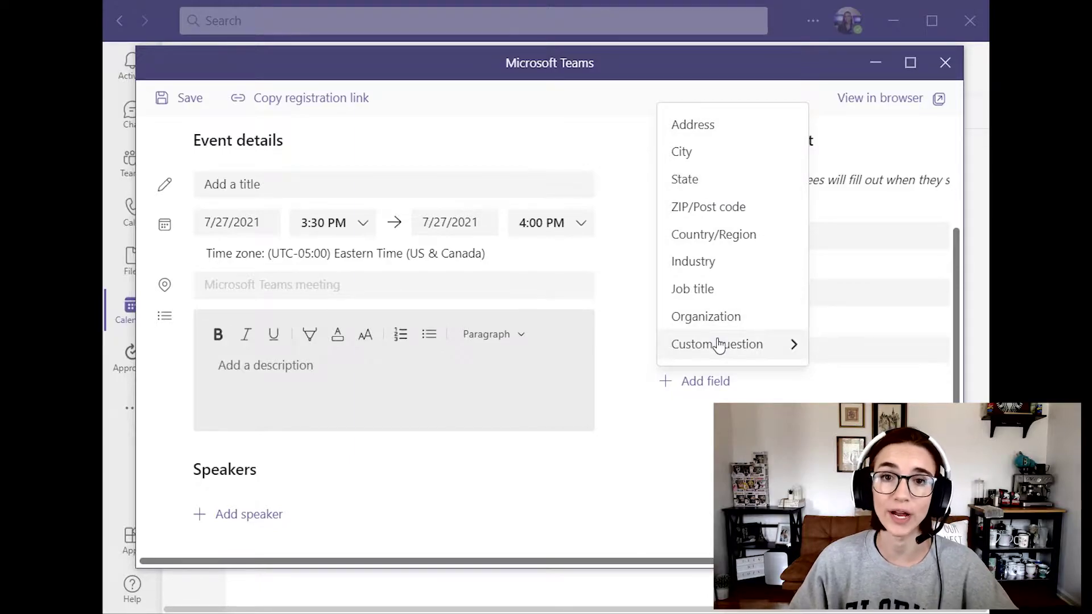
key("Escape")
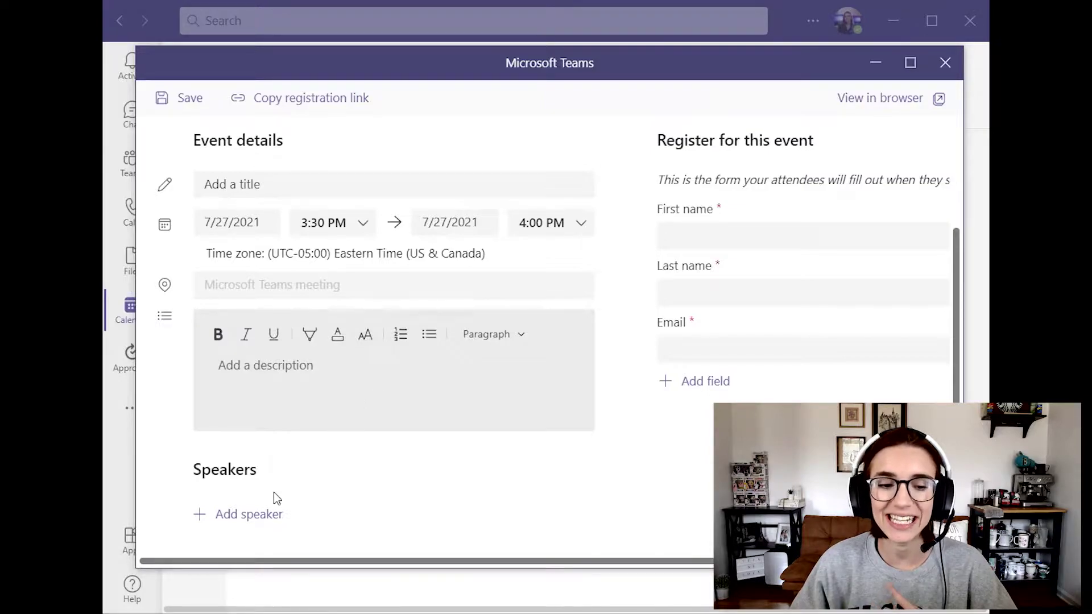
Step: Add a speaker with their full name, fixing a typo in the surname
left_click(267, 532)
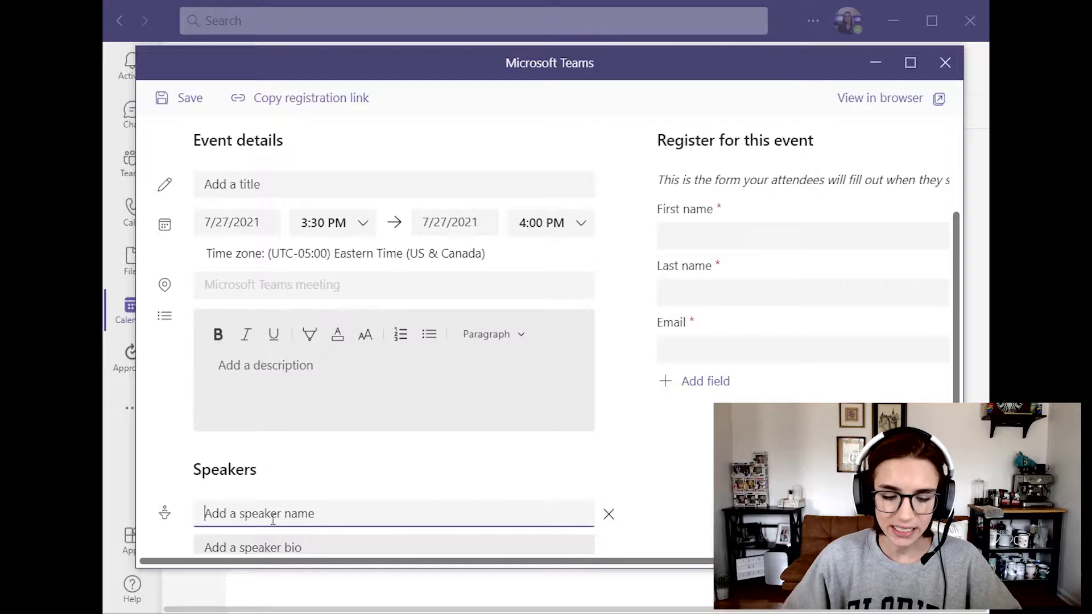
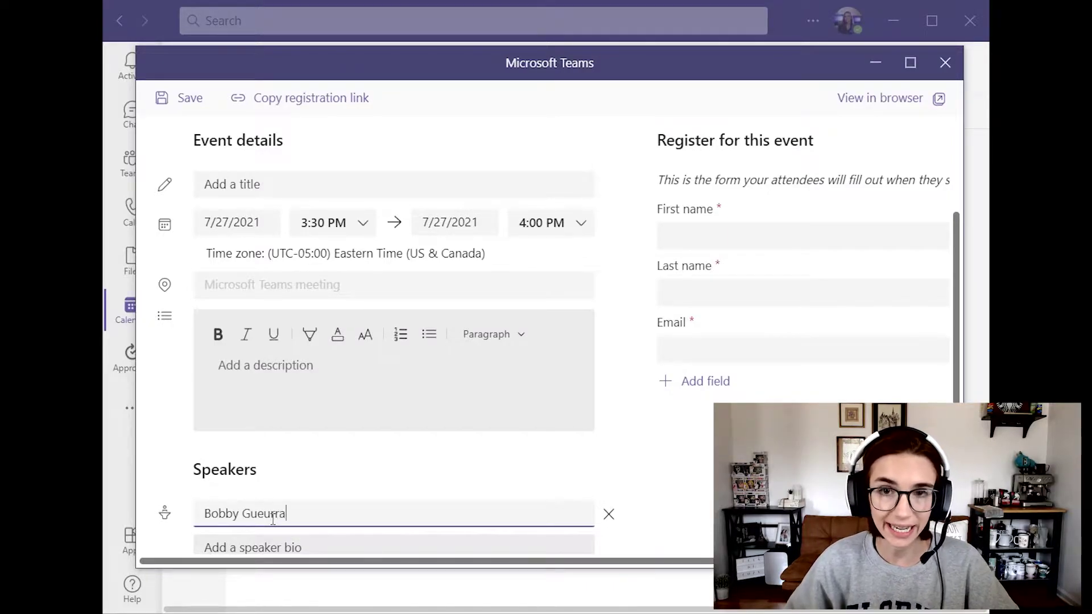
scroll(273, 518, "down", 2)
left_click(290, 453)
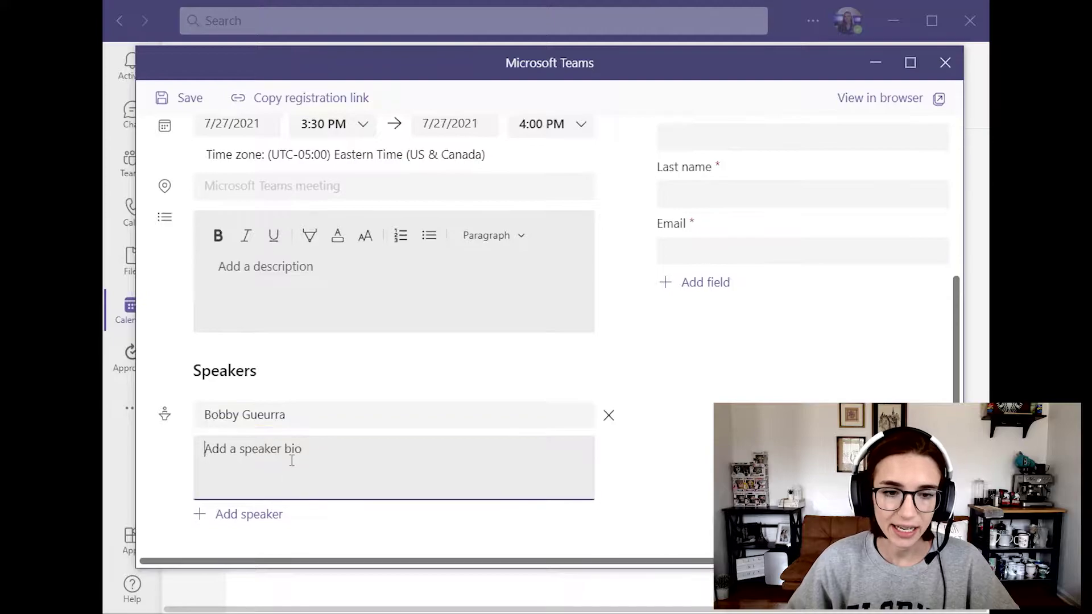
left_click(273, 419)
left_click(276, 421)
key("Left")
key("BackSpace")
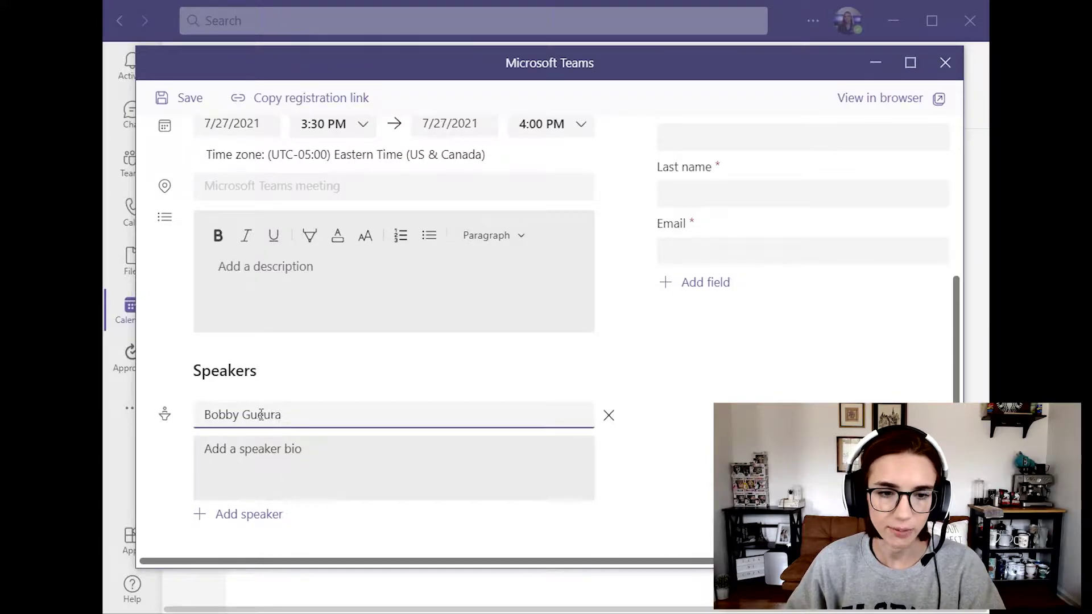
Step: Give the speaker a CEO of Axiom Tech bio, save the form, and close it
left_click(279, 461)
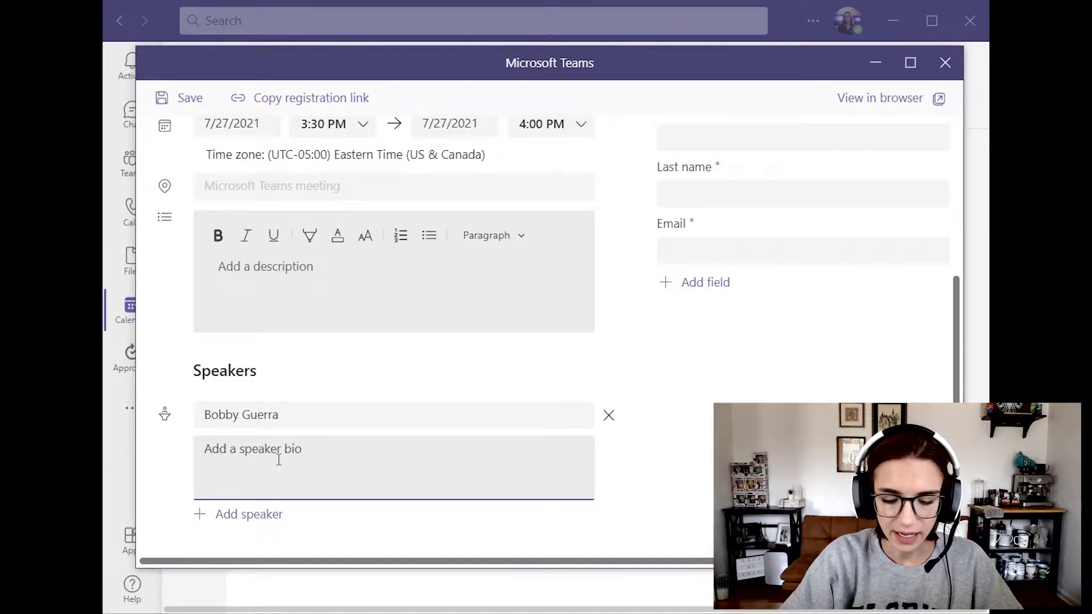
type("Bobby the ")
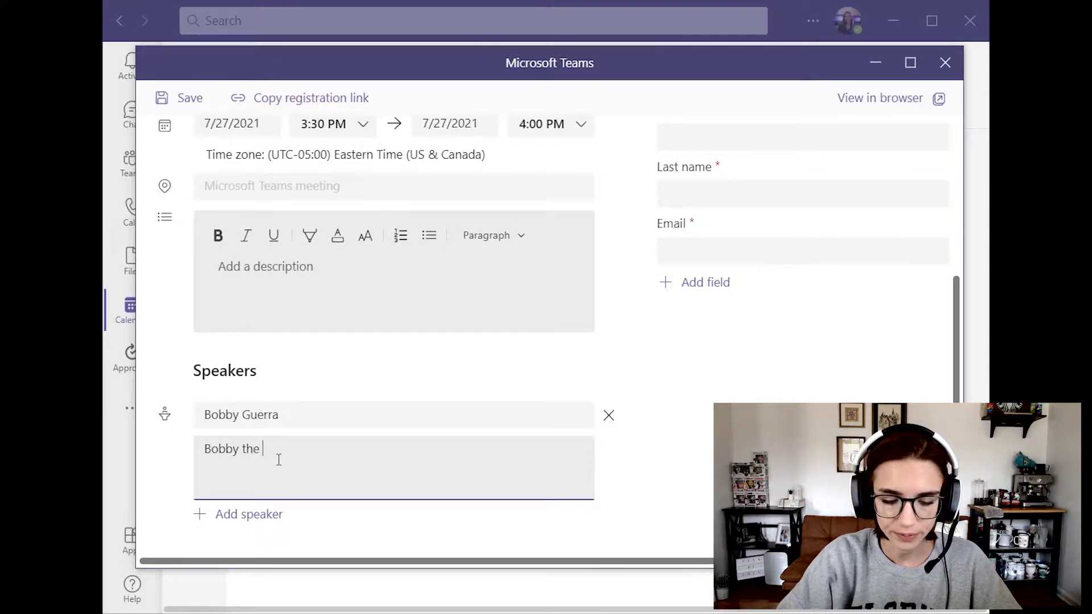
type("CEO of Axi")
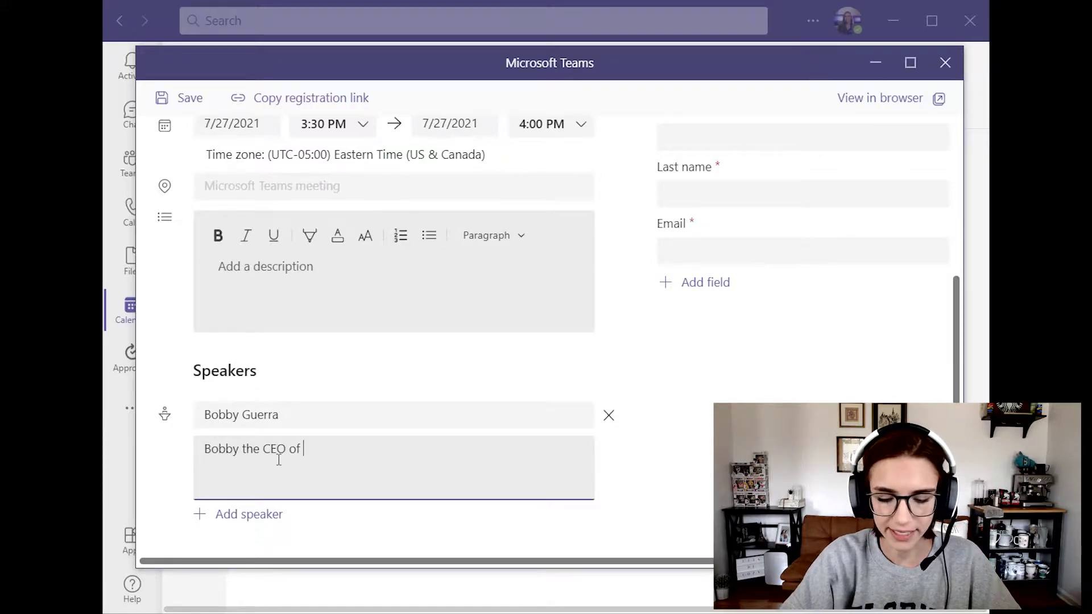
type("om Tech")
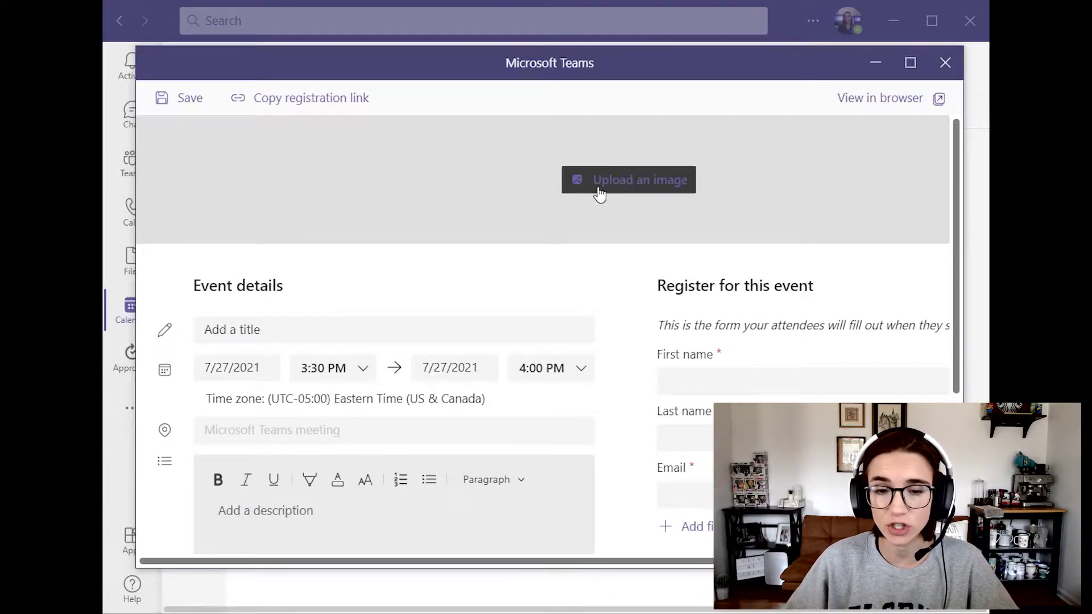
left_click(188, 103)
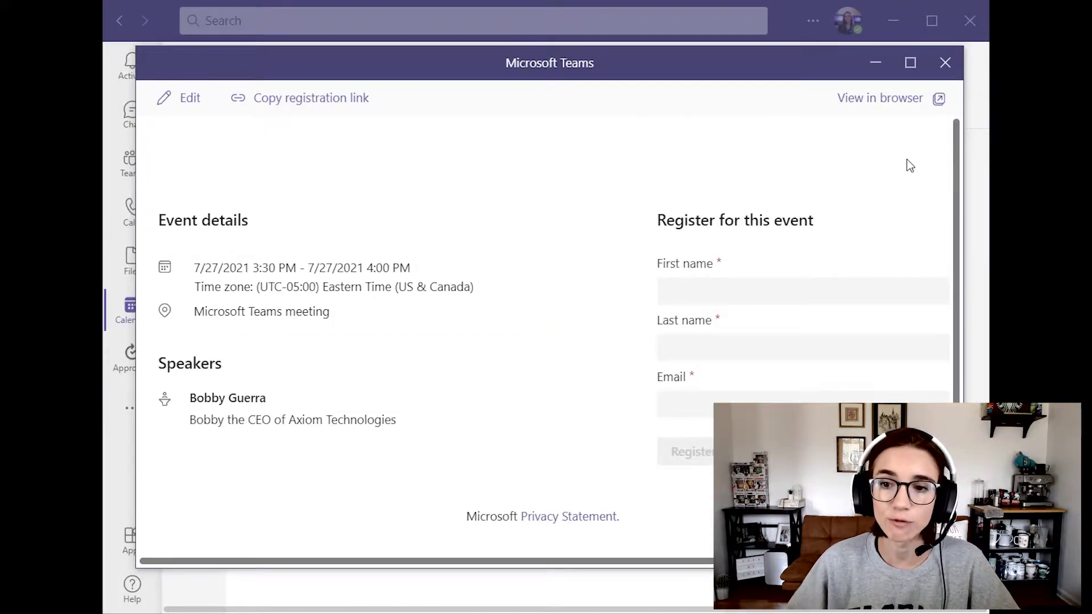
left_click(945, 62)
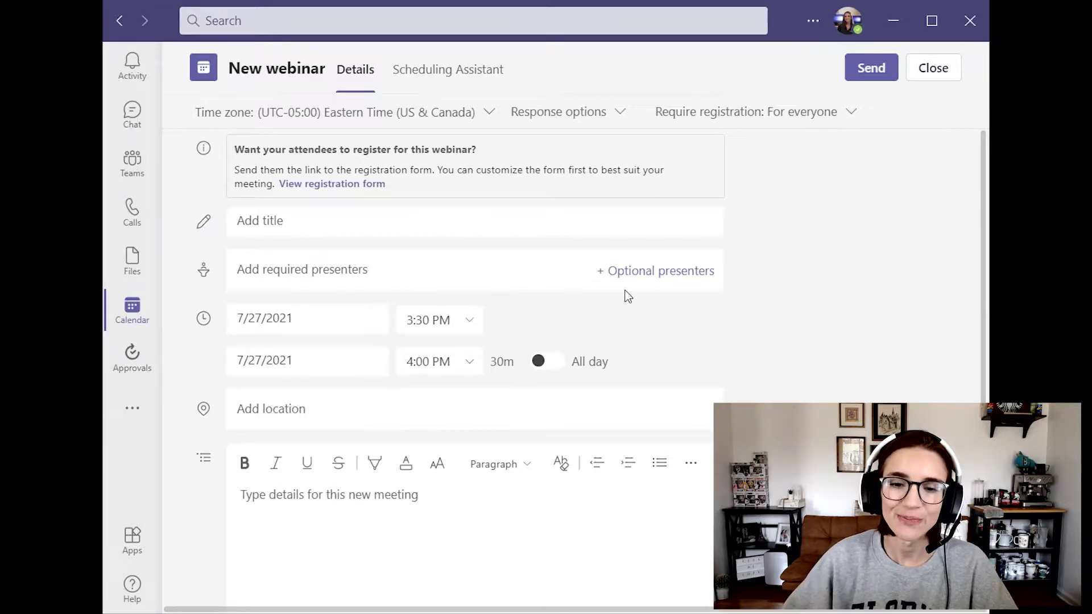
left_click(485, 280)
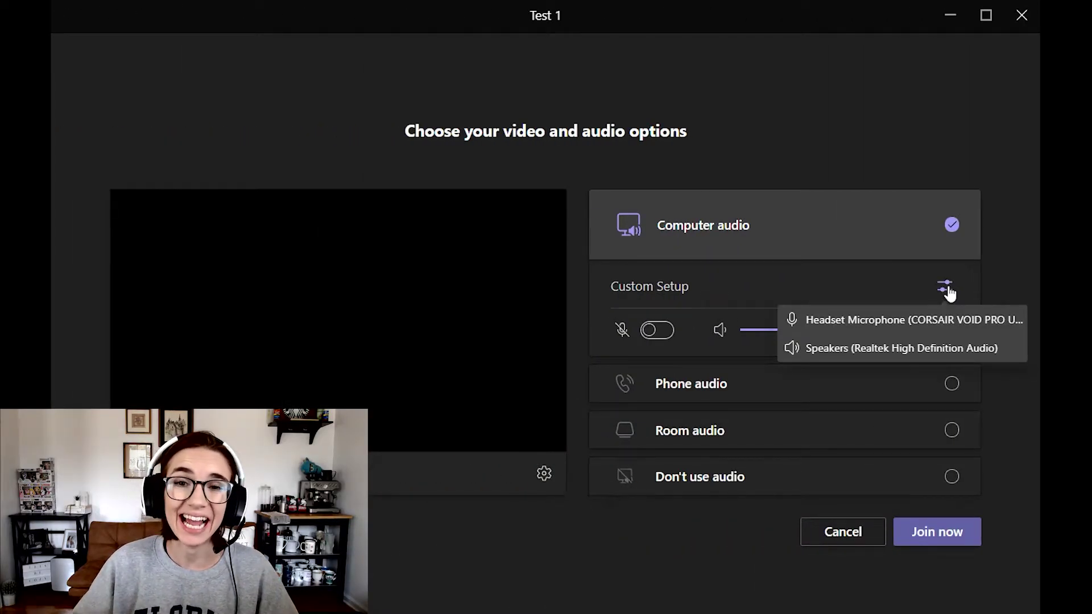
Step: Keep the current speaker device, mute the computer speakers, and turn the camera off
left_click(947, 289)
left_click(988, 230)
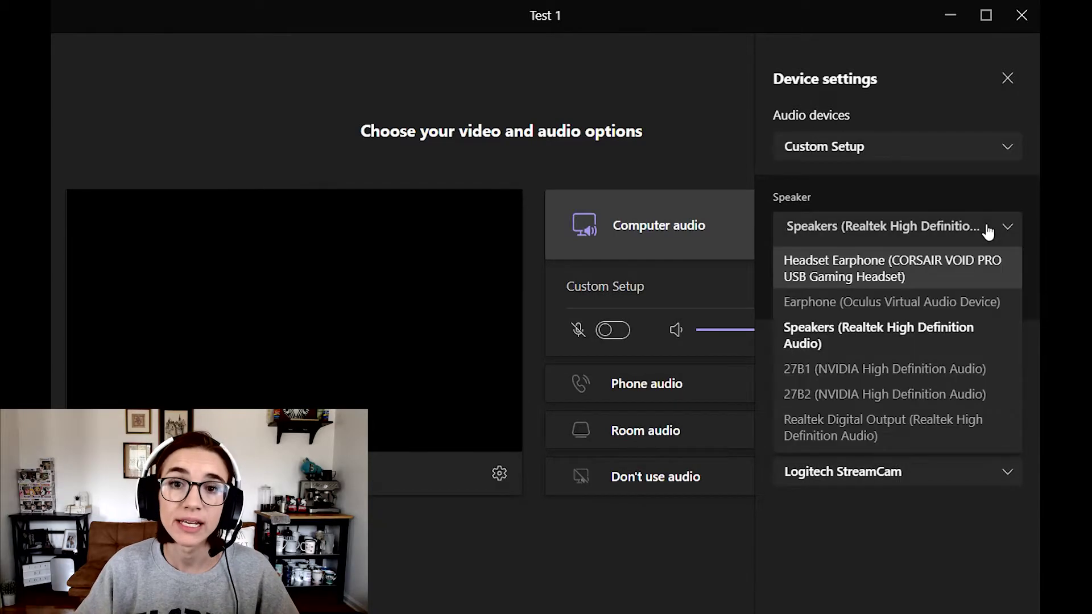
left_click(986, 230)
left_click(679, 345)
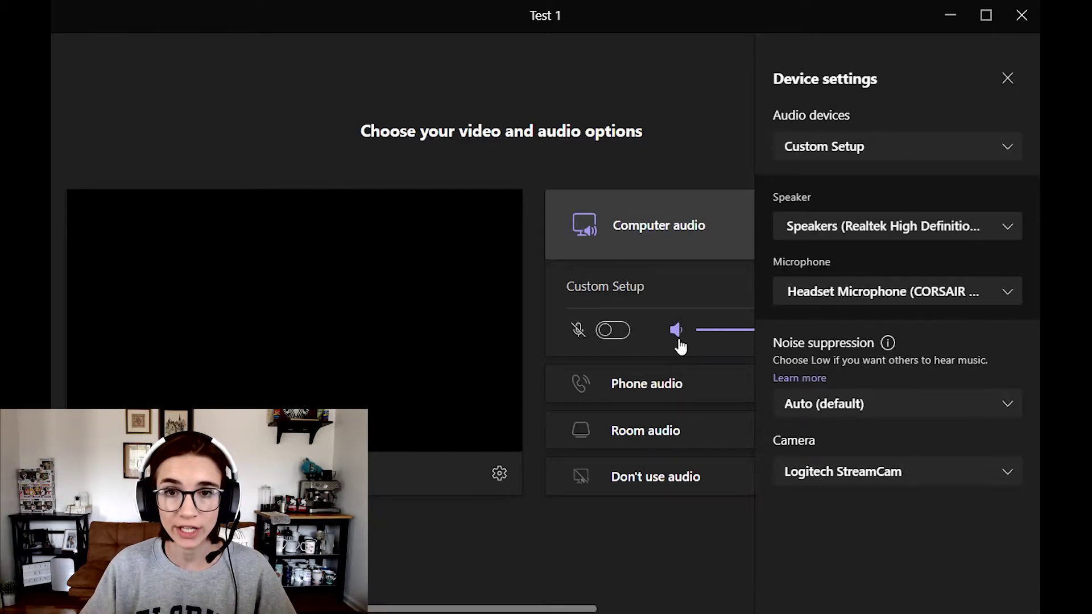
left_click(1007, 79)
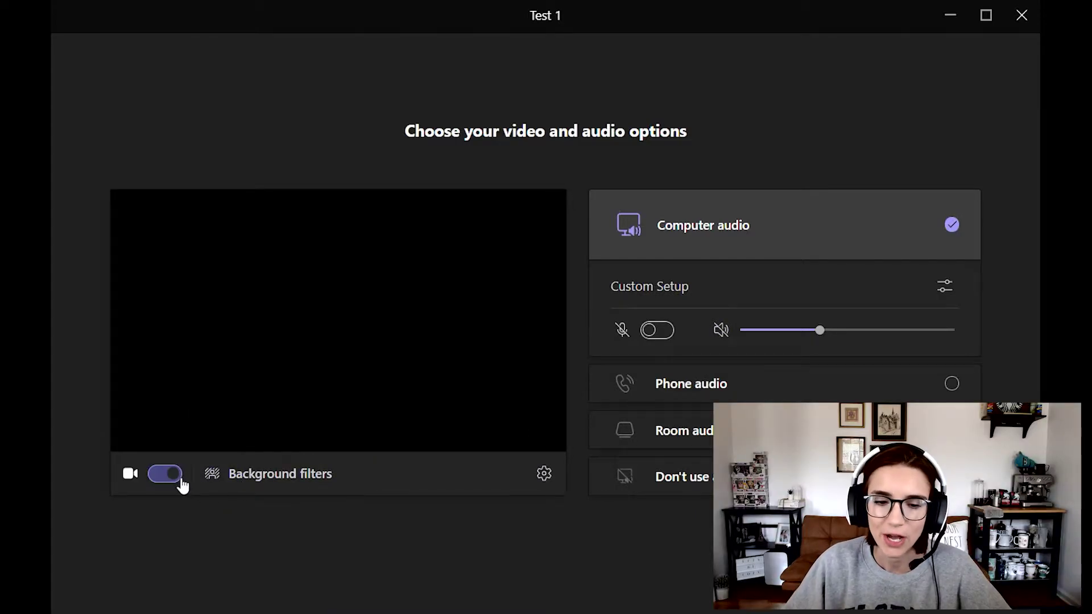
left_click(170, 476)
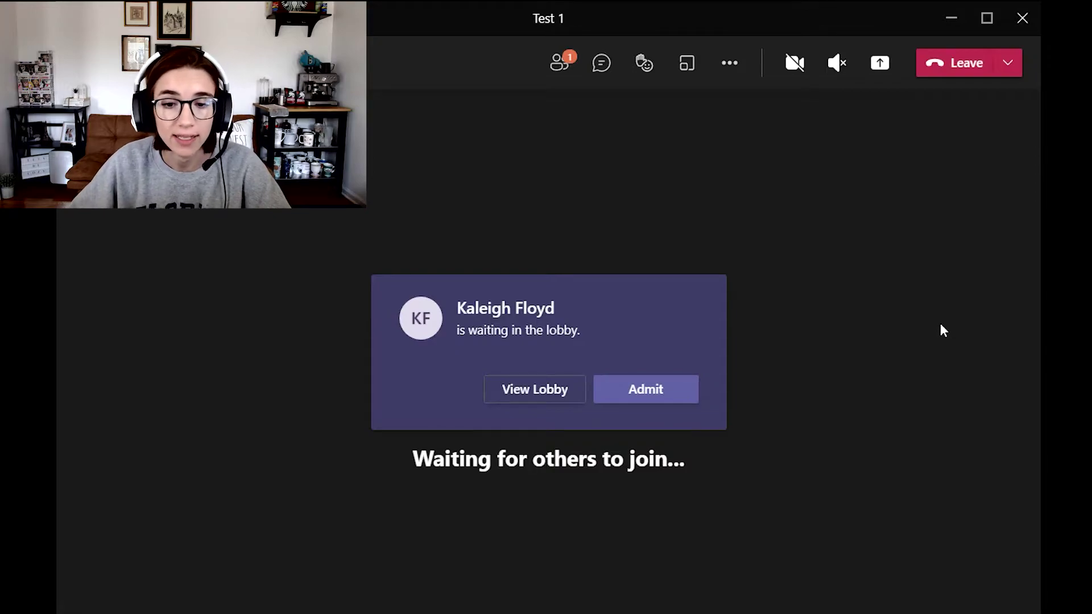
Step: Open the Participants panel from the lobby notification to see the waiting attendee
left_click(567, 391)
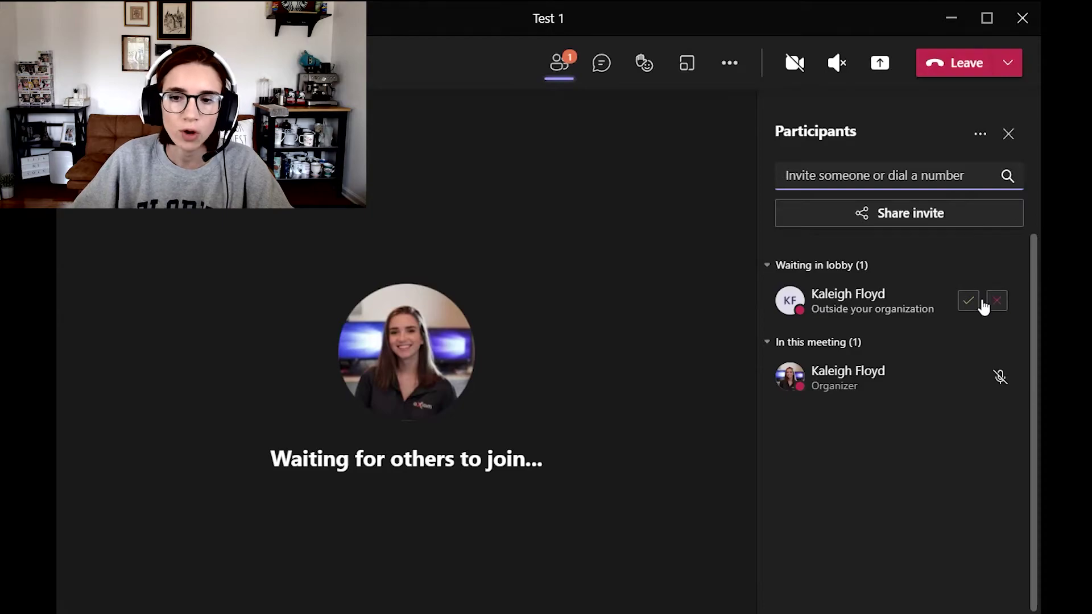
Step: Admit the lobby attendee and check their permission options, closing them unchanged
left_click(970, 302)
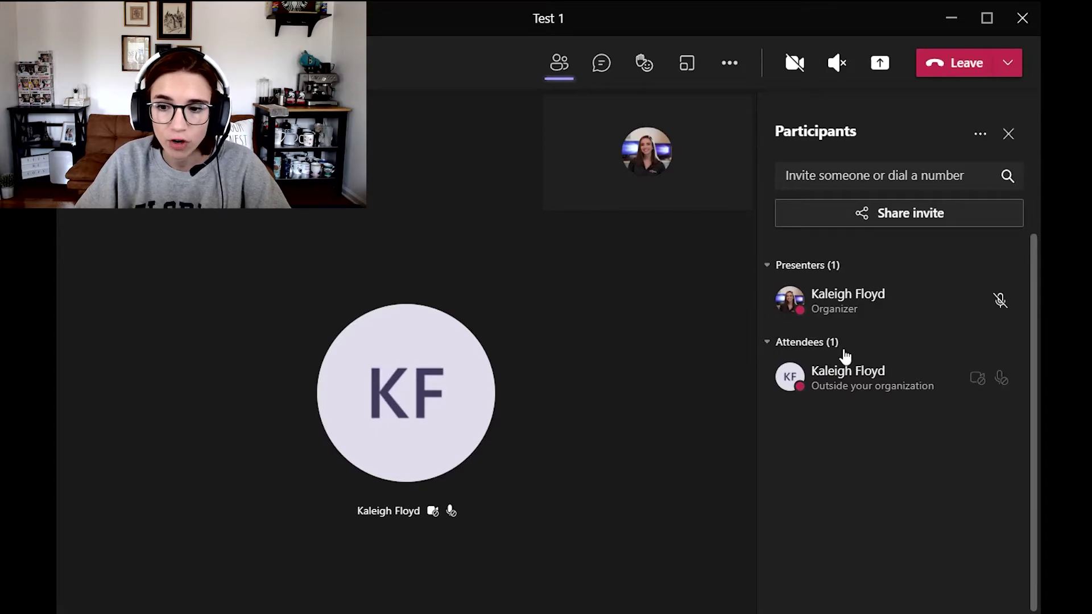
mouse_move(943, 390)
left_click(995, 379)
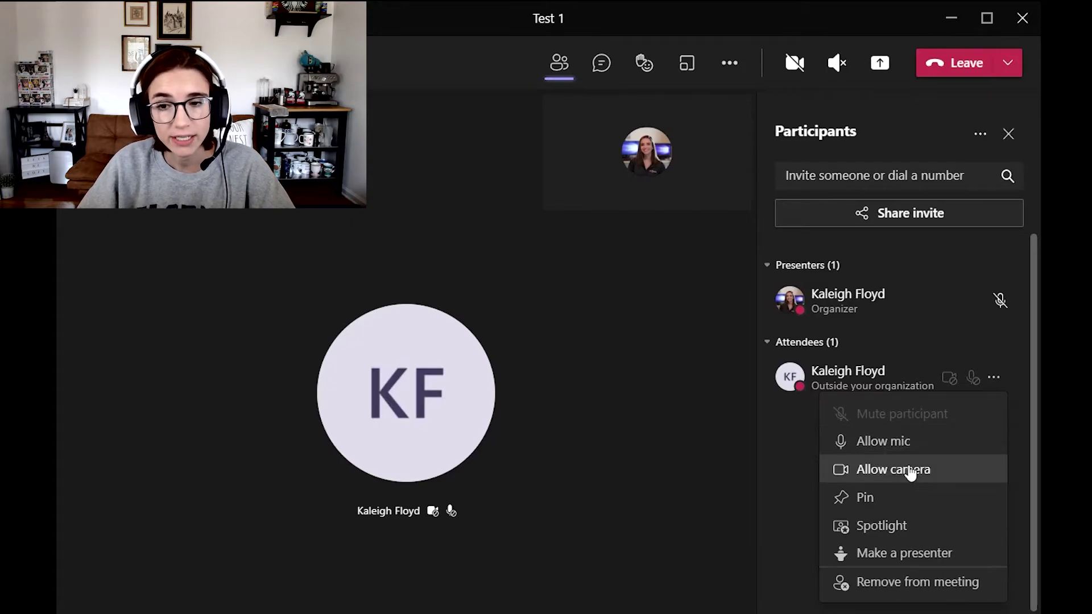
left_click(805, 479)
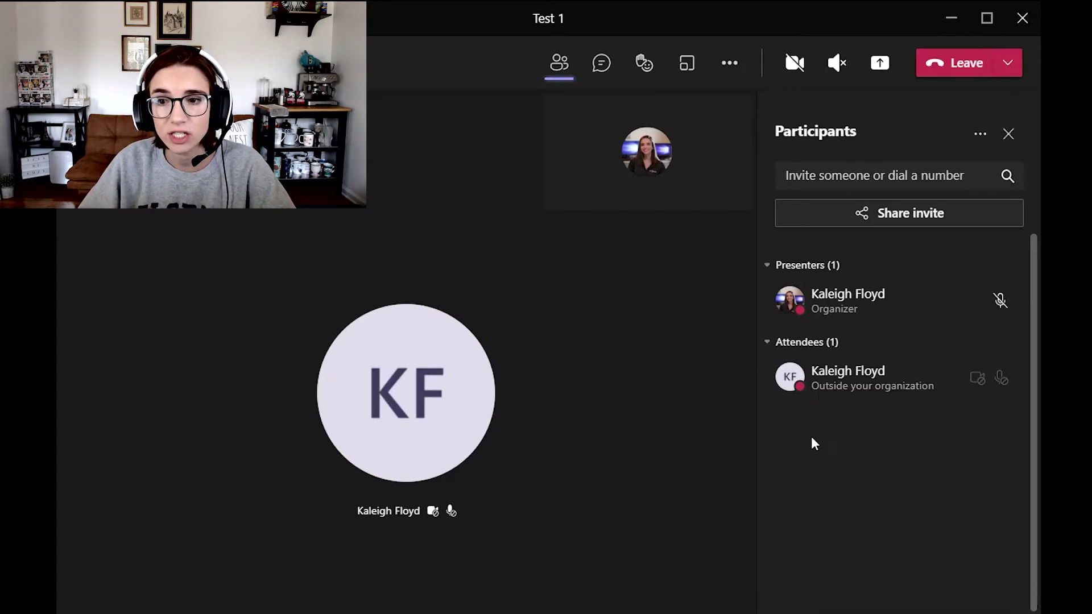
left_click(981, 138)
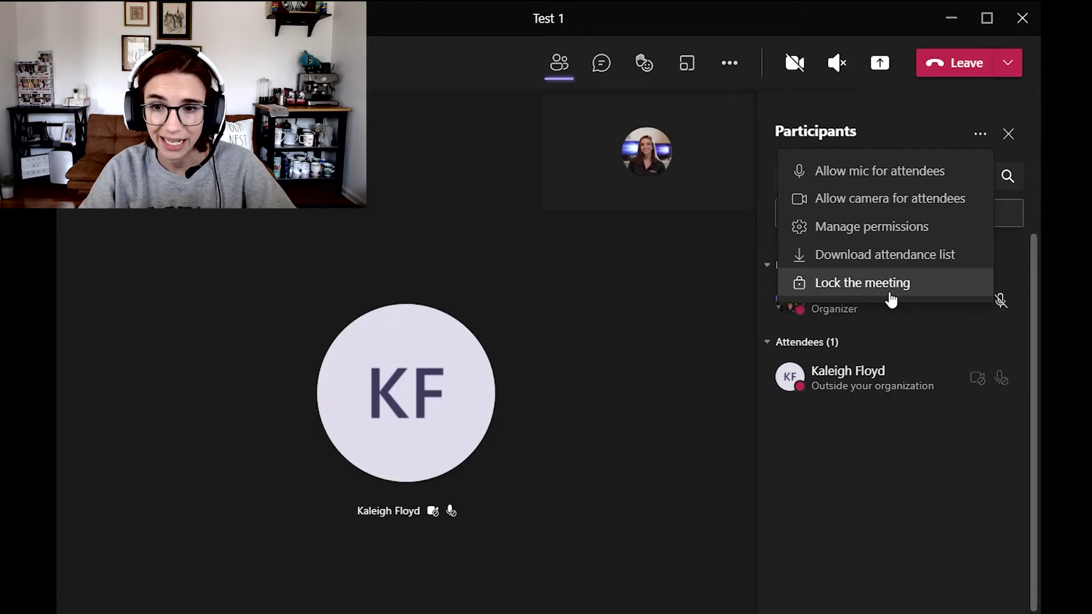
key("Escape")
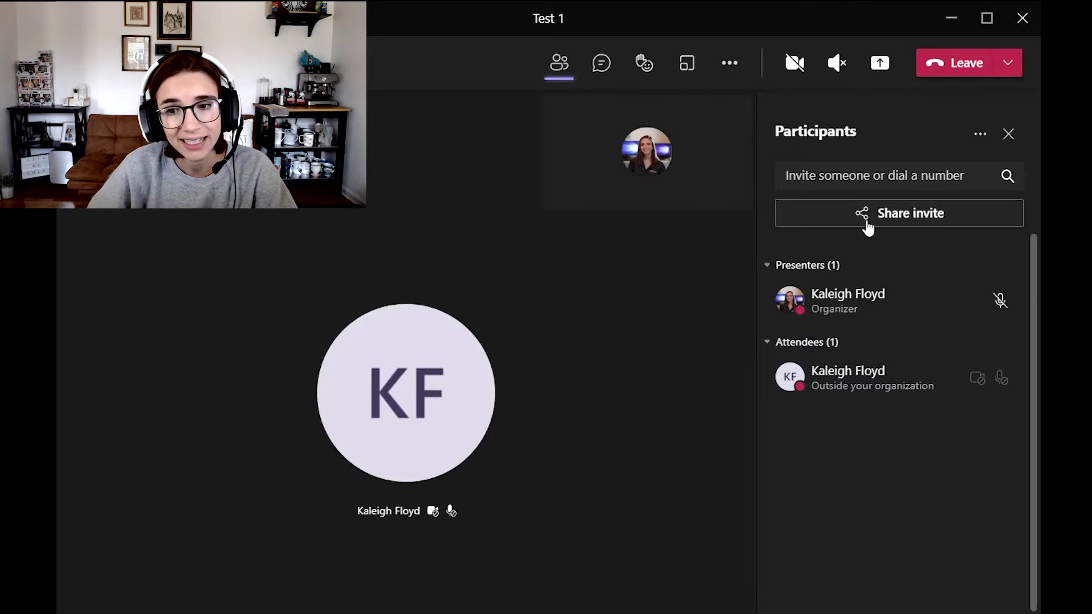
mouse_move(421, 358)
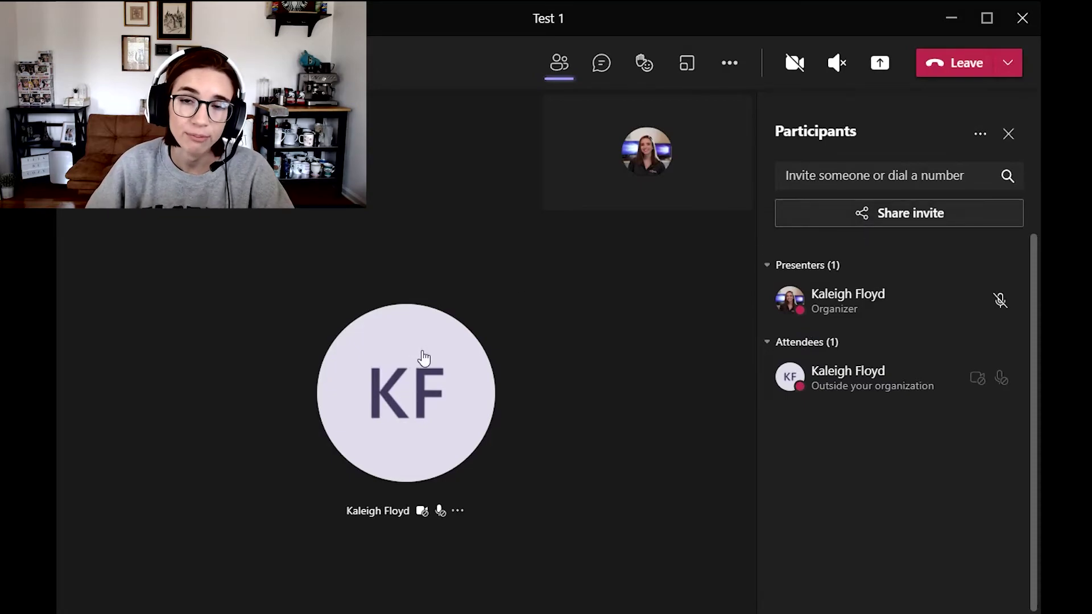